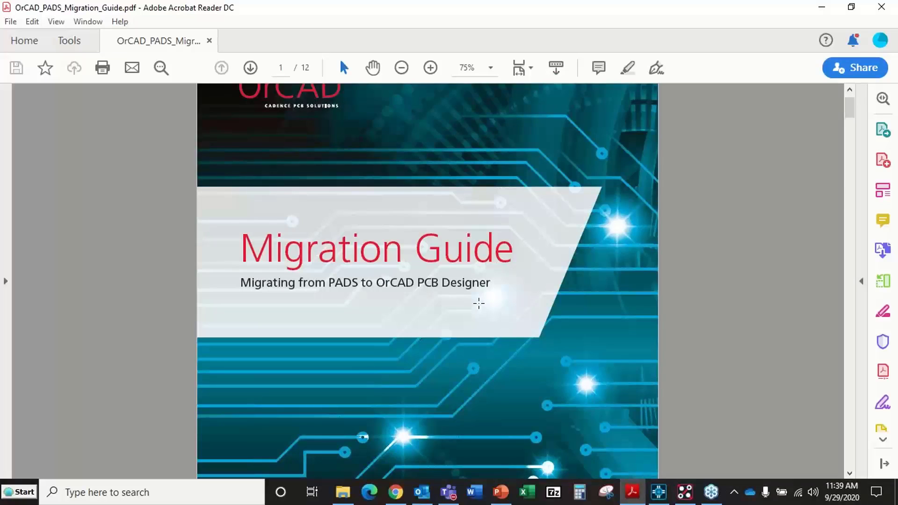
Step: Look through the PADS to OrCAD migration guide's sections on importing schematic data, PCB data and libraries
scroll(421, 286, "down", 15)
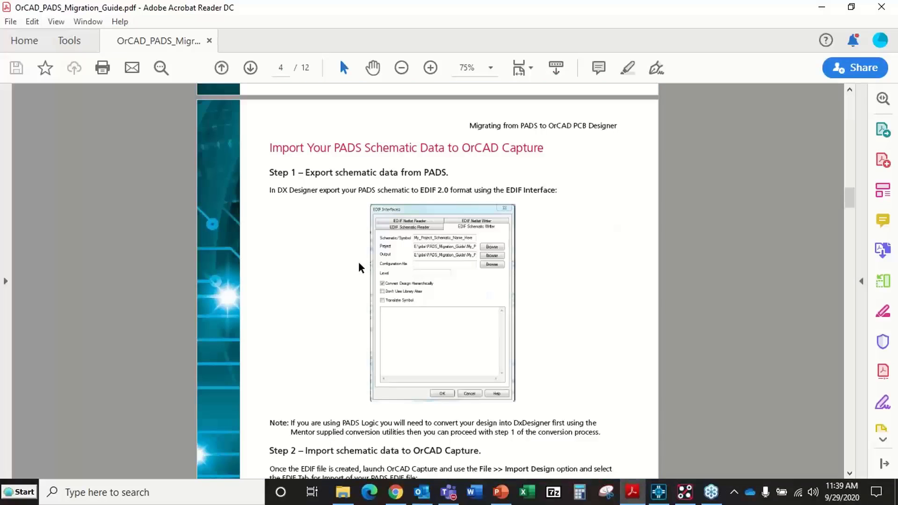
scroll(360, 268, "down", 5)
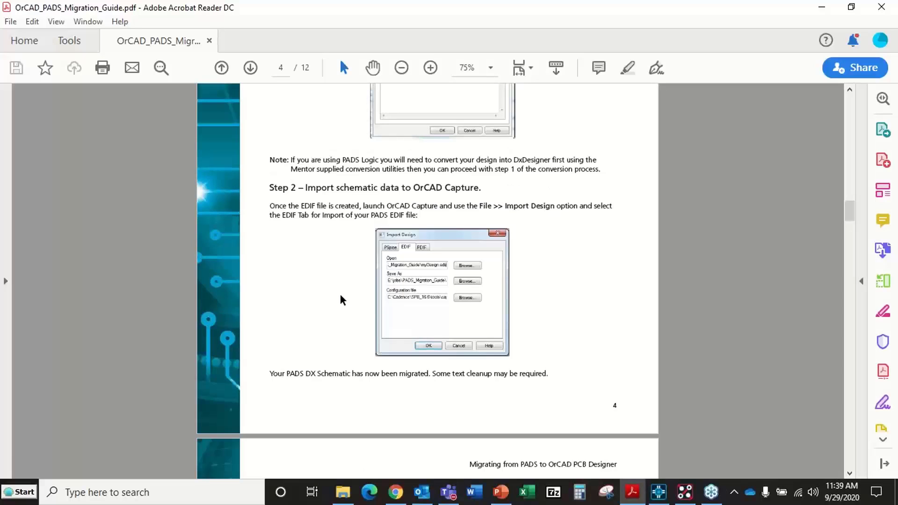
scroll(343, 300, "down", 5)
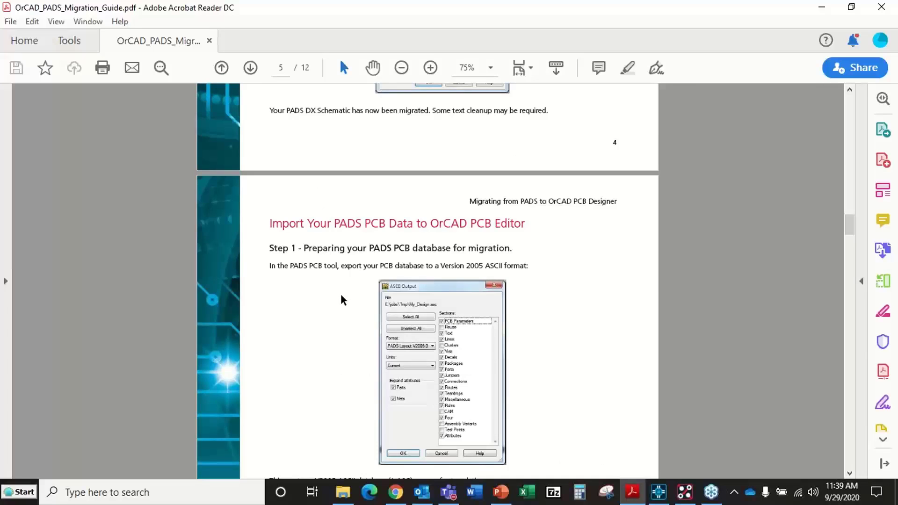
scroll(365, 262, "down", 20)
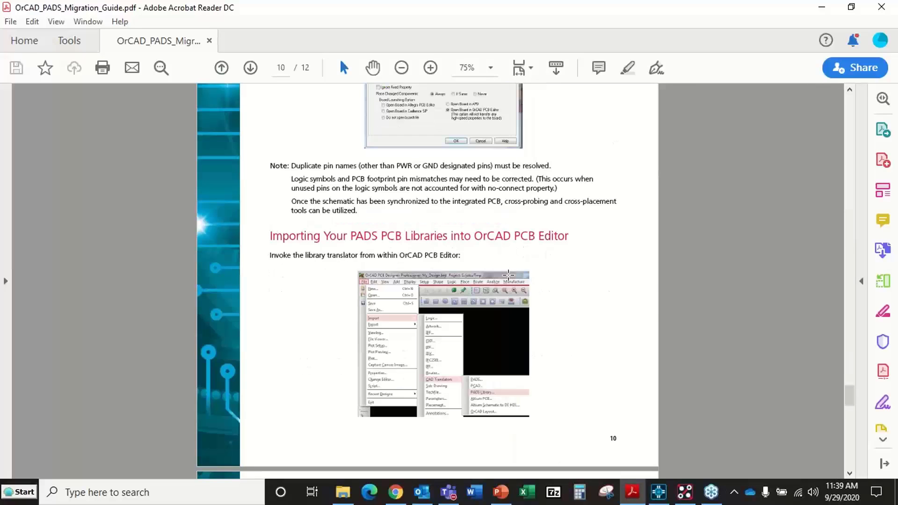
scroll(508, 275, "down", 5)
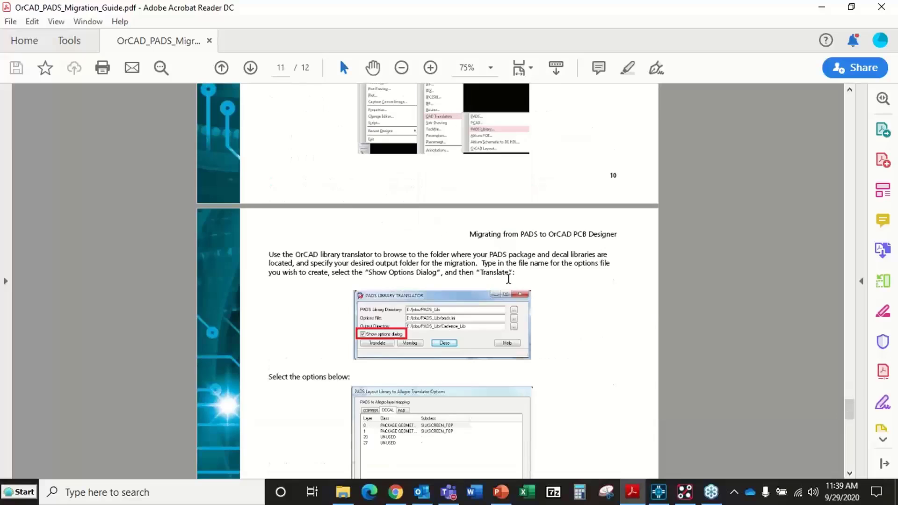
scroll(508, 278, "down", 3)
scroll(513, 301, "down", 6)
scroll(512, 300, "up", 12)
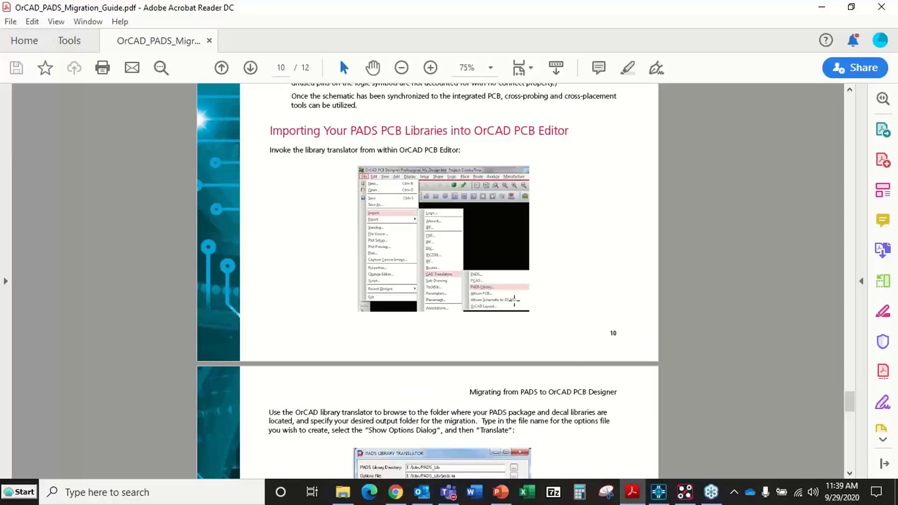
scroll(561, 344, "up", 10)
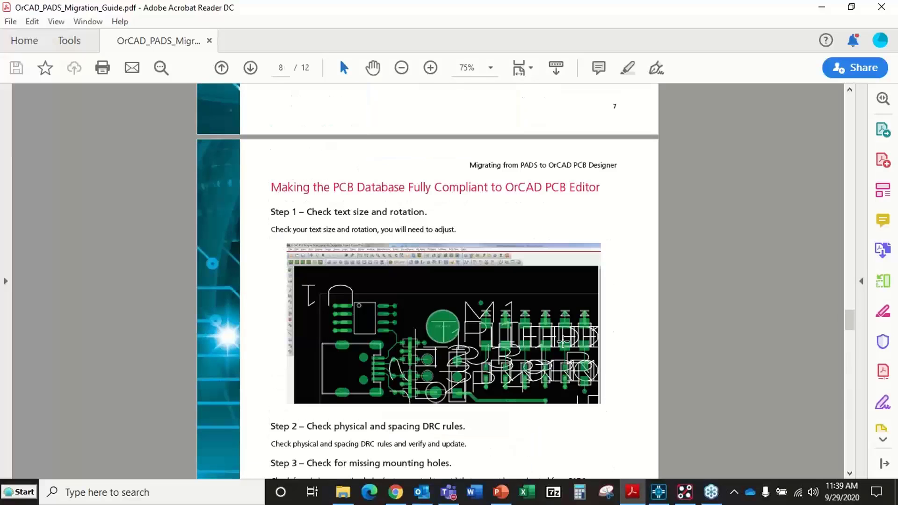
scroll(566, 344, "up", 20)
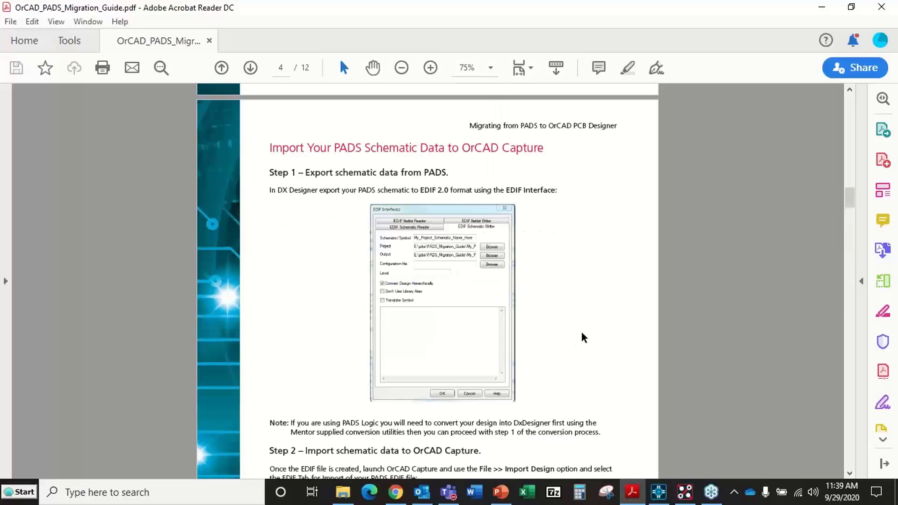
scroll(580, 336, "up", 20)
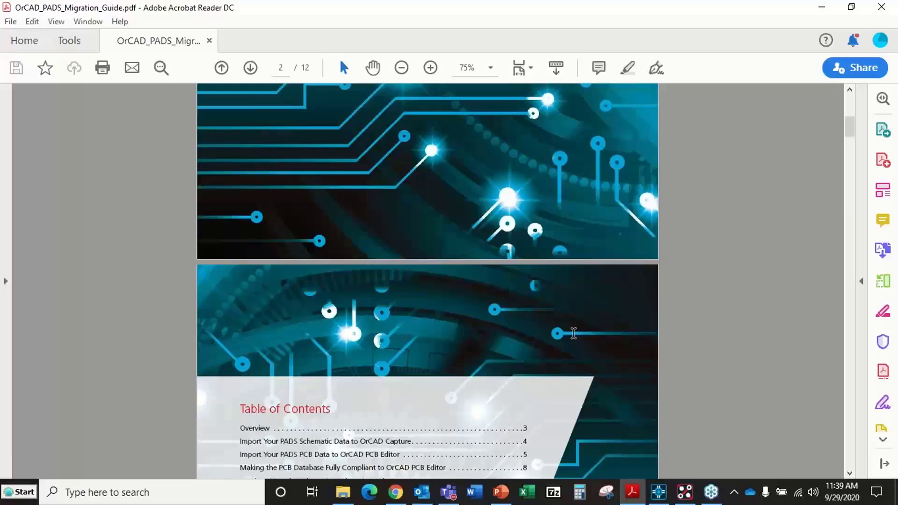
scroll(573, 333, "up", 7)
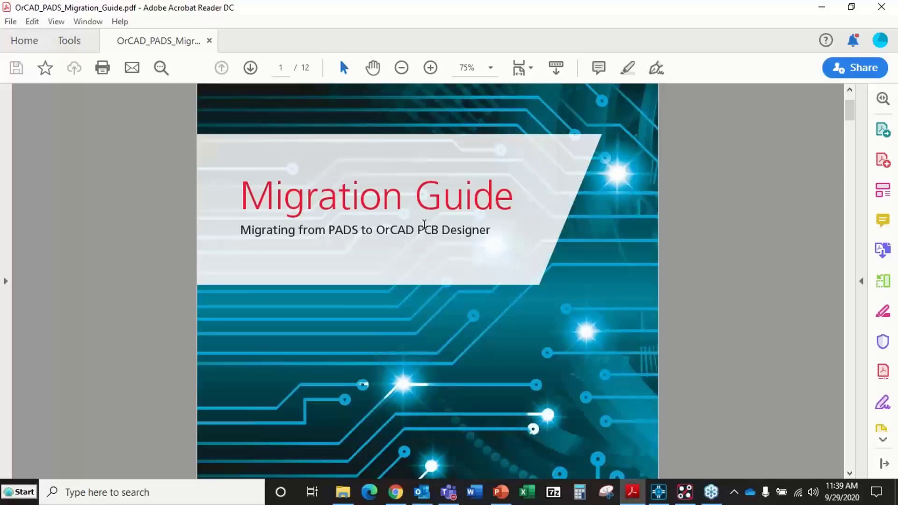
left_click(823, 13)
Step: Switch to Chrome and view the OrCAD PADS Migration Guide web page, including its PDF download option and description
mouse_move(402, 499)
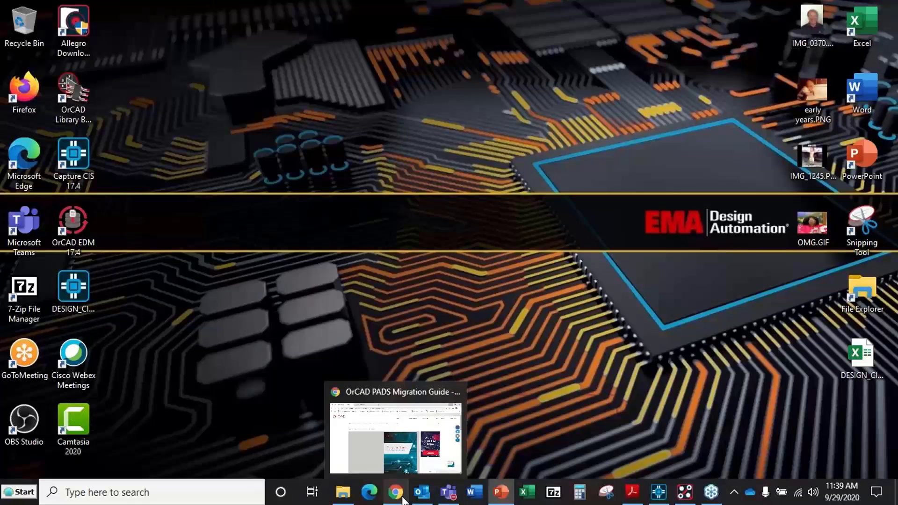
left_click(397, 492)
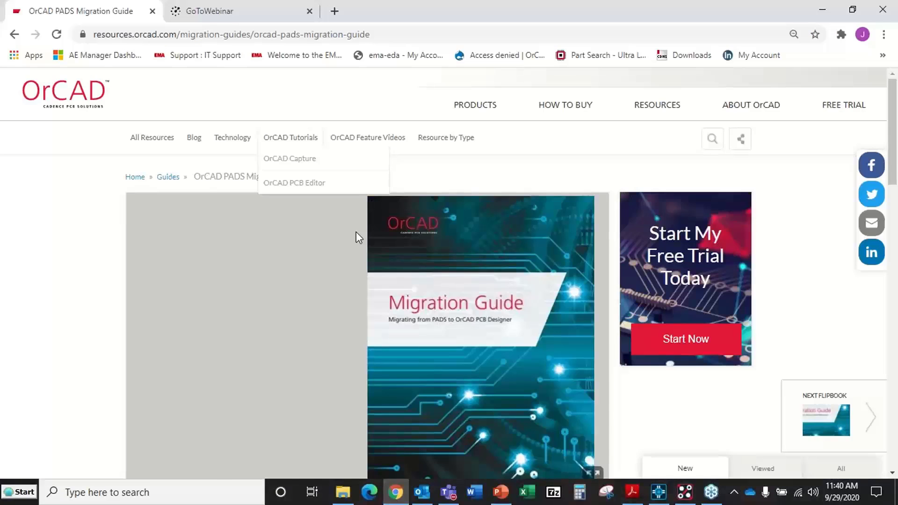
scroll(356, 231, "down", 7)
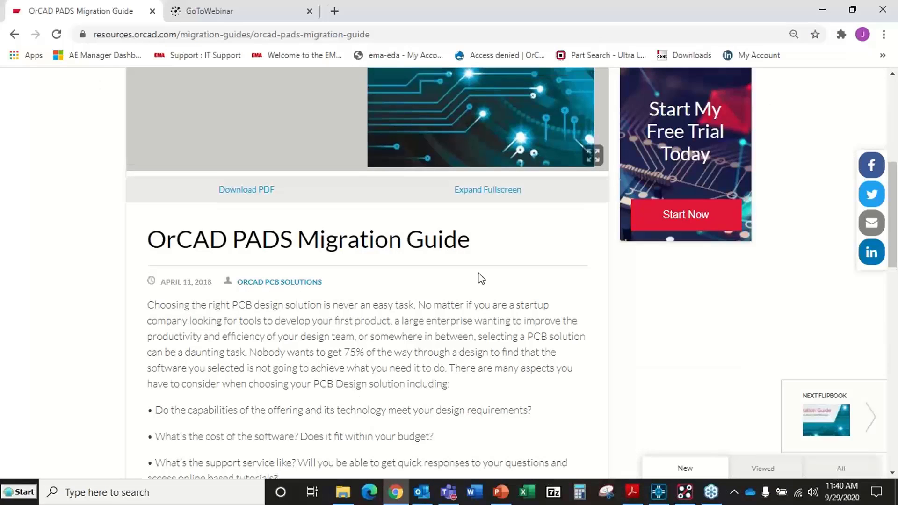
scroll(481, 278, "up", 5)
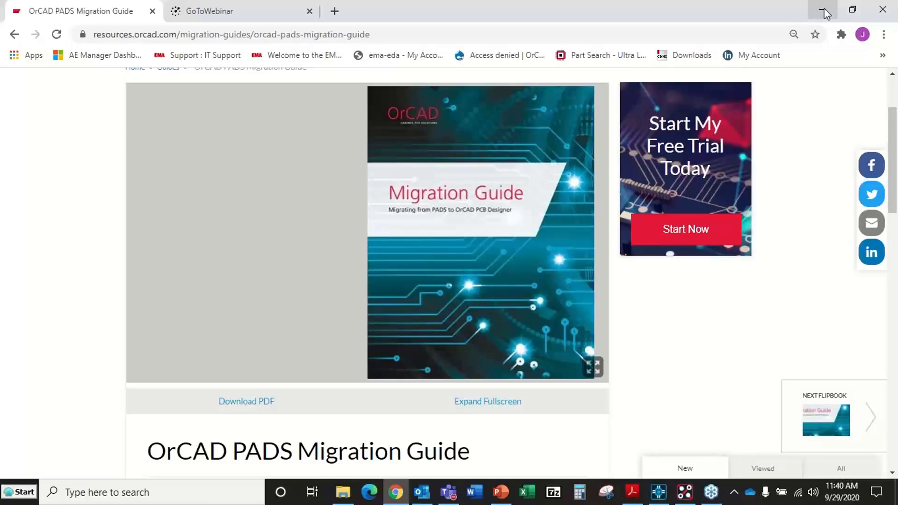
left_click(825, 12)
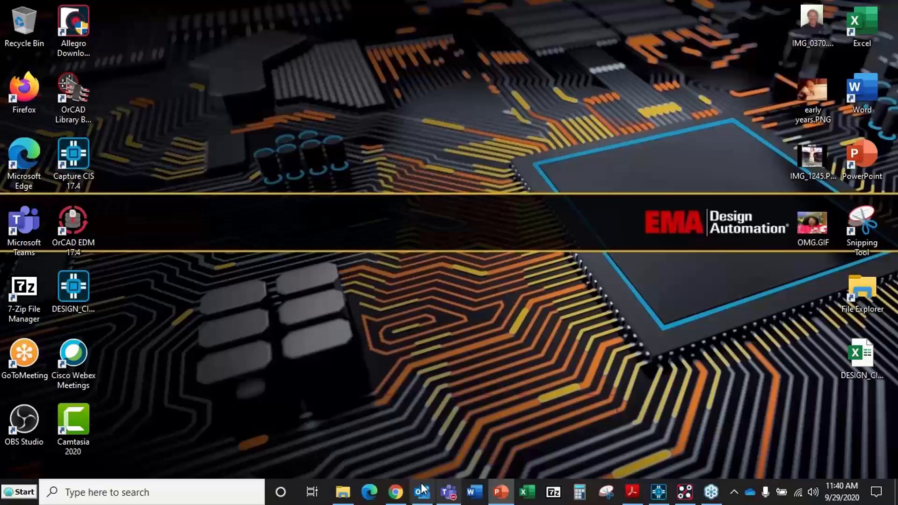
Step: Switch to File Explorer and check the contents of the Schematic and PCB folders inside Customer1
left_click(342, 491)
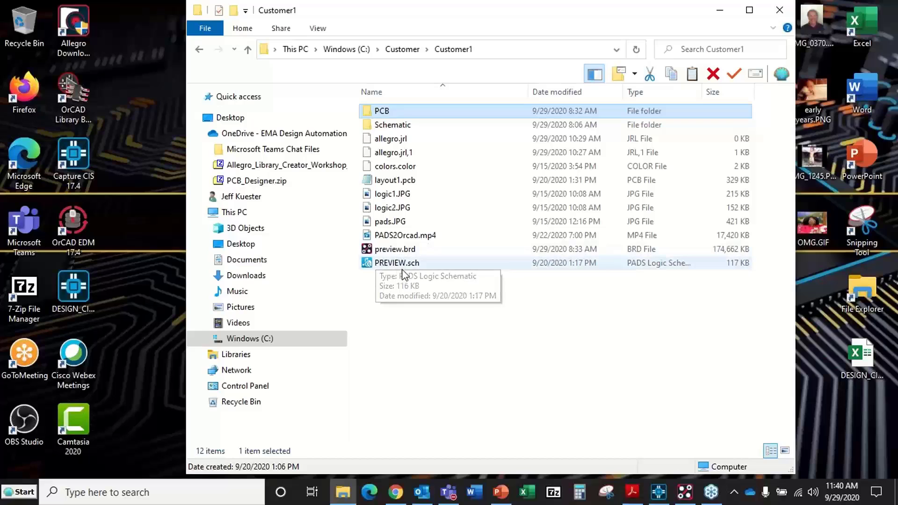
left_click(398, 125)
double_click(397, 126)
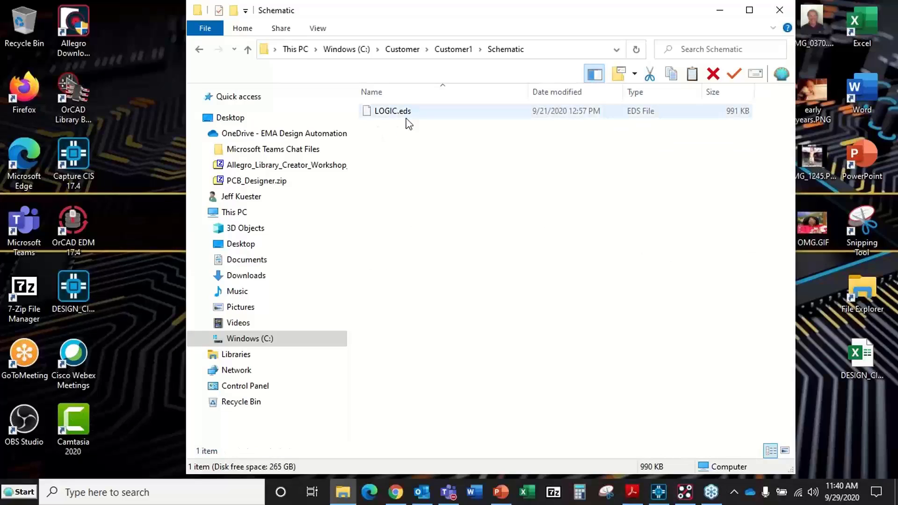
left_click(248, 49)
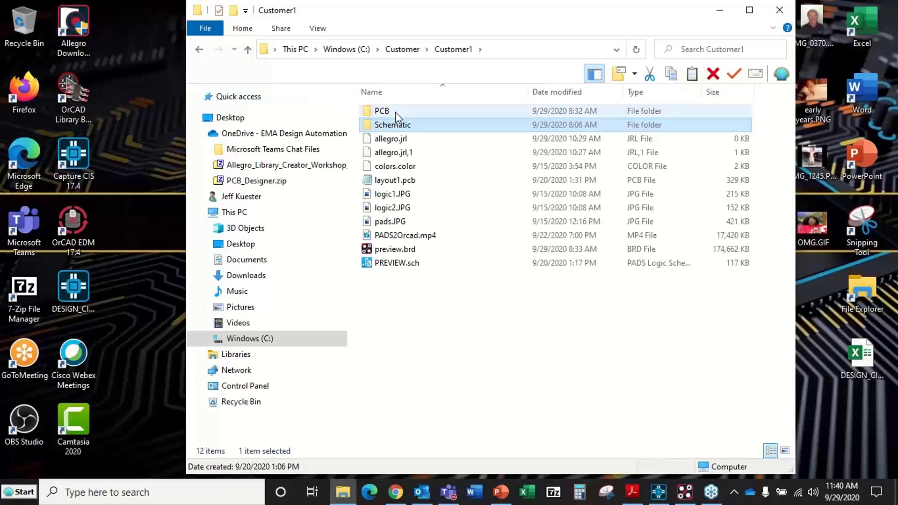
double_click(394, 111)
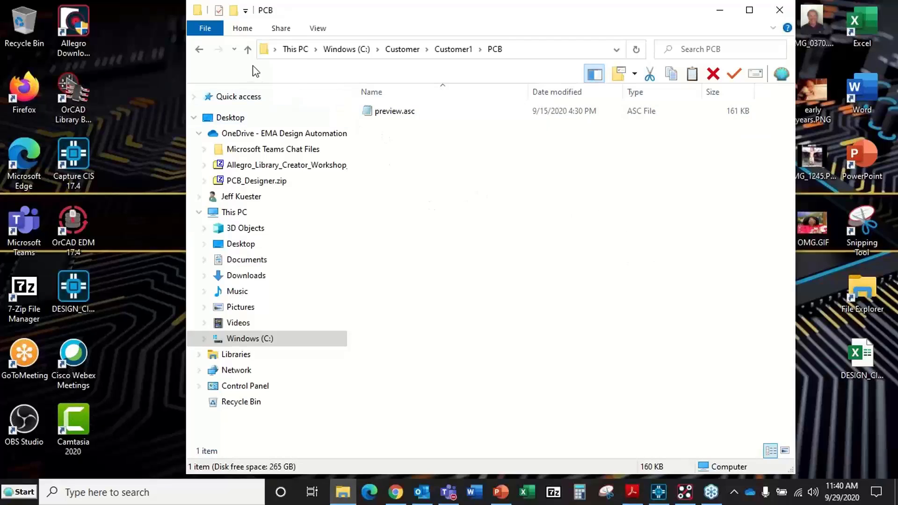
left_click(248, 49)
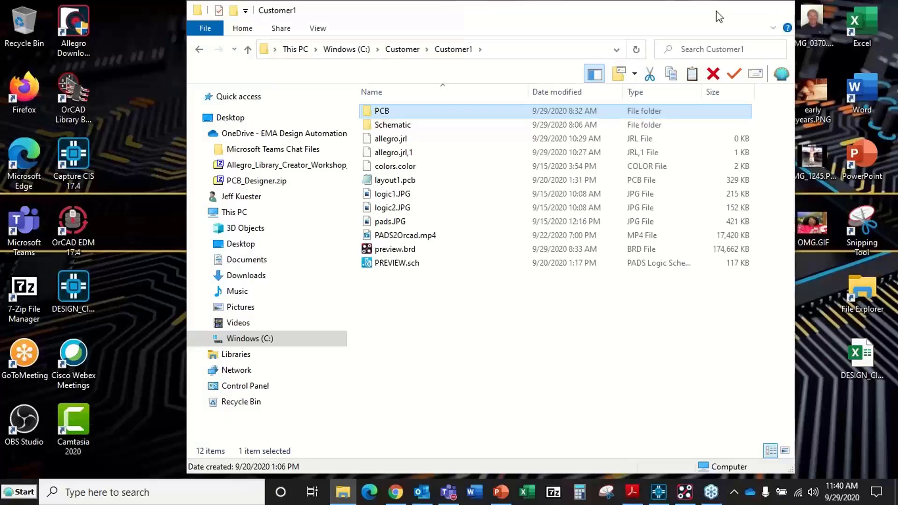
left_click(718, 11)
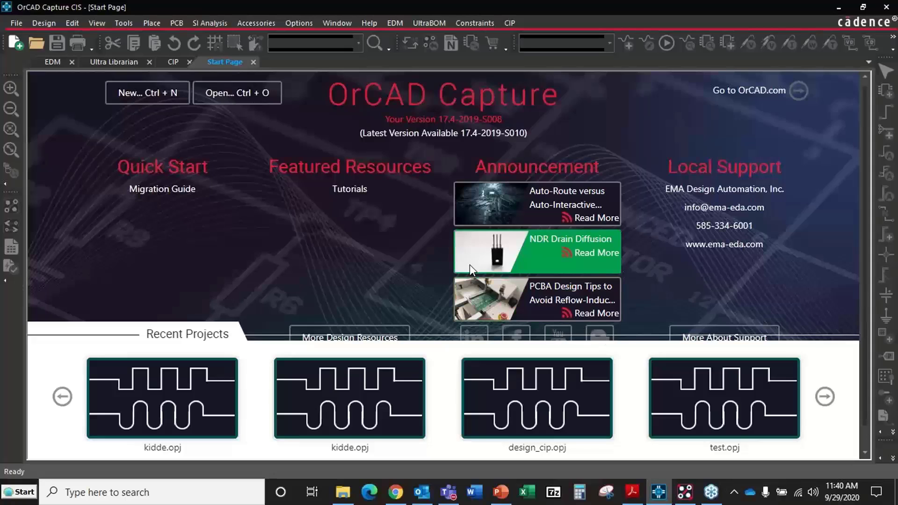
Step: In OrCAD Capture, import the EDIF schematic LOGIC.eds from the Customer1 Schematic folder, keeping the preset save path and configuration file
left_click(17, 24)
mouse_move(141, 175)
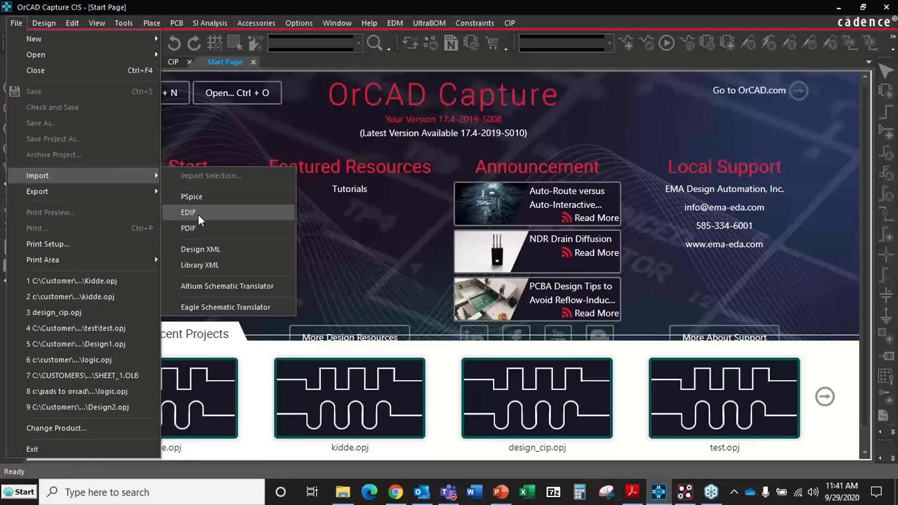
key("Escape")
key("Escape")
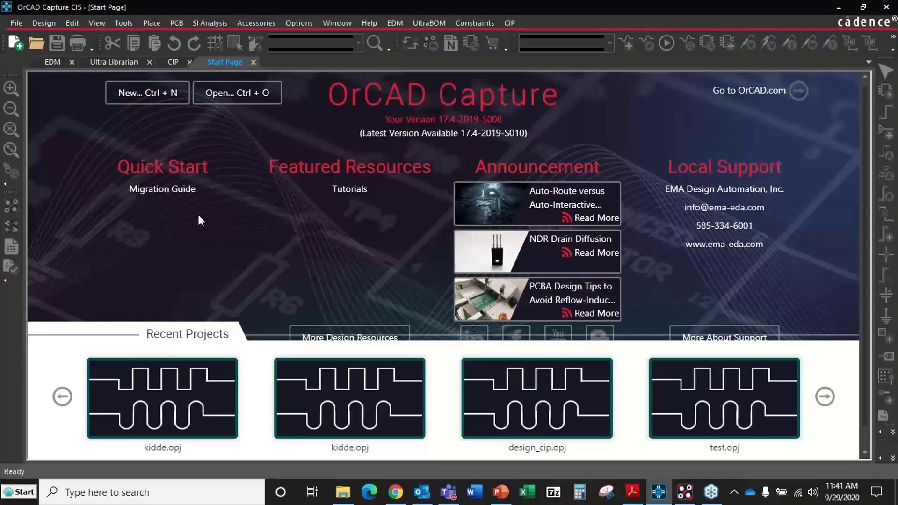
left_click(488, 218)
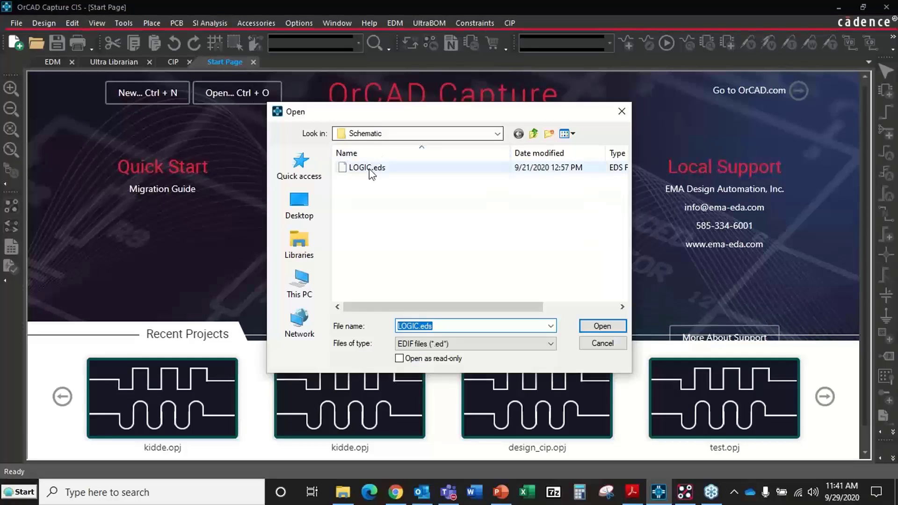
left_click(593, 325)
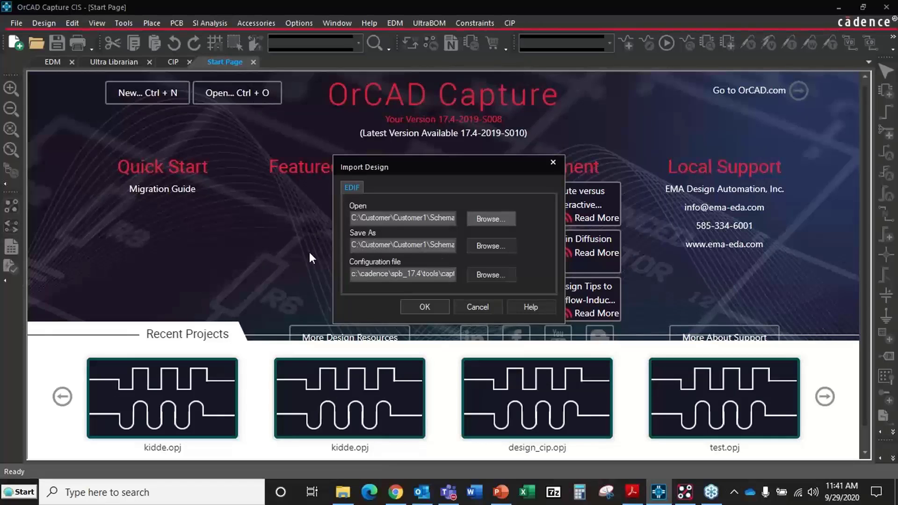
left_click(426, 306)
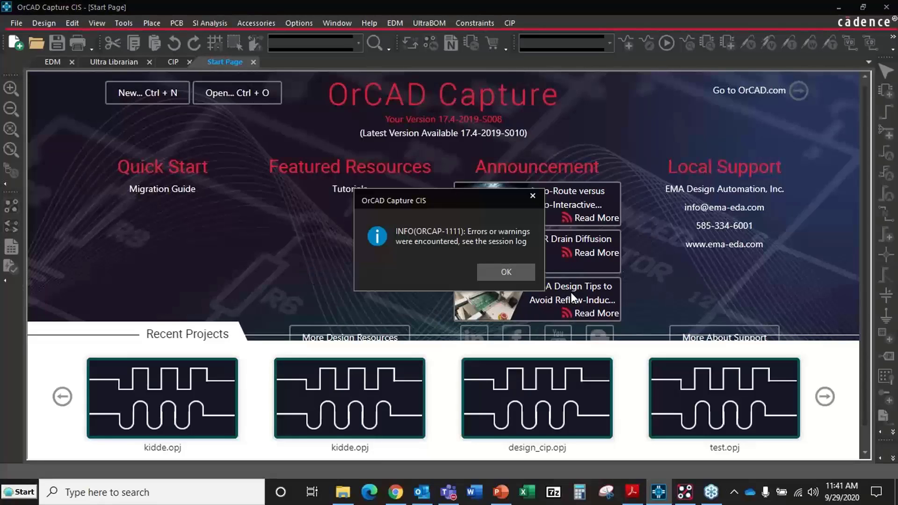
left_click(518, 270)
left_click(452, 282)
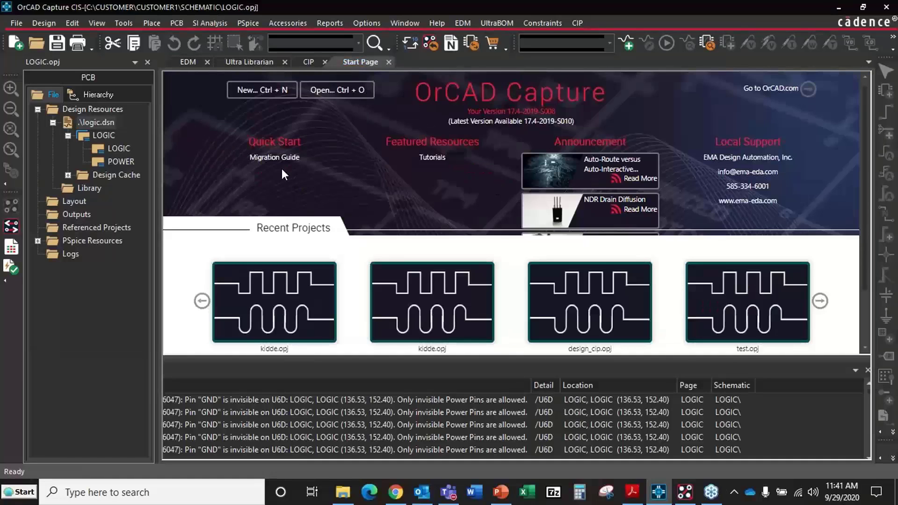
Step: Open the LOGIC and POWER pages of the imported logic.dsn and view each schematic in full
double_click(118, 149)
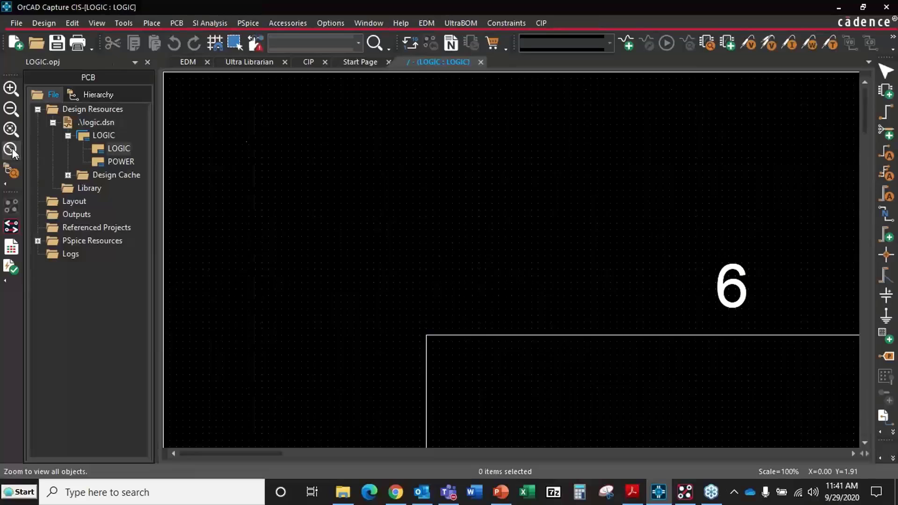
left_click(11, 151)
double_click(121, 160)
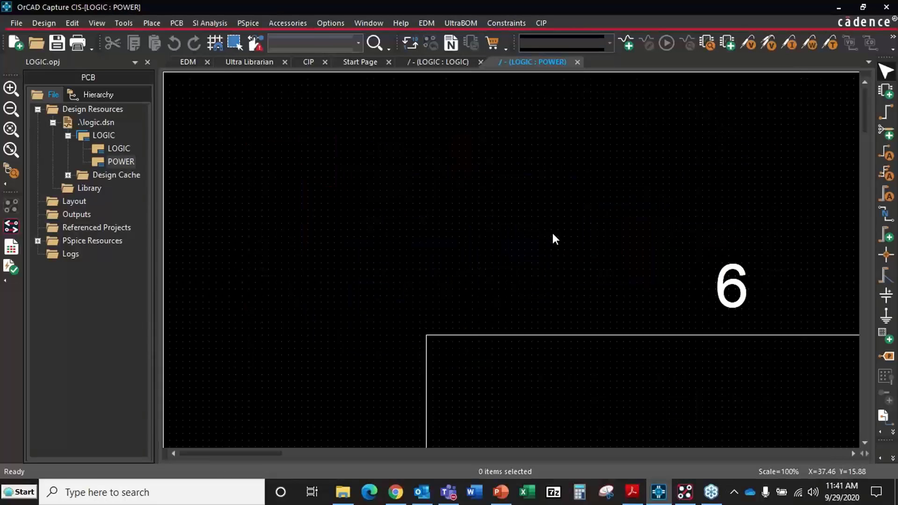
left_click(10, 150)
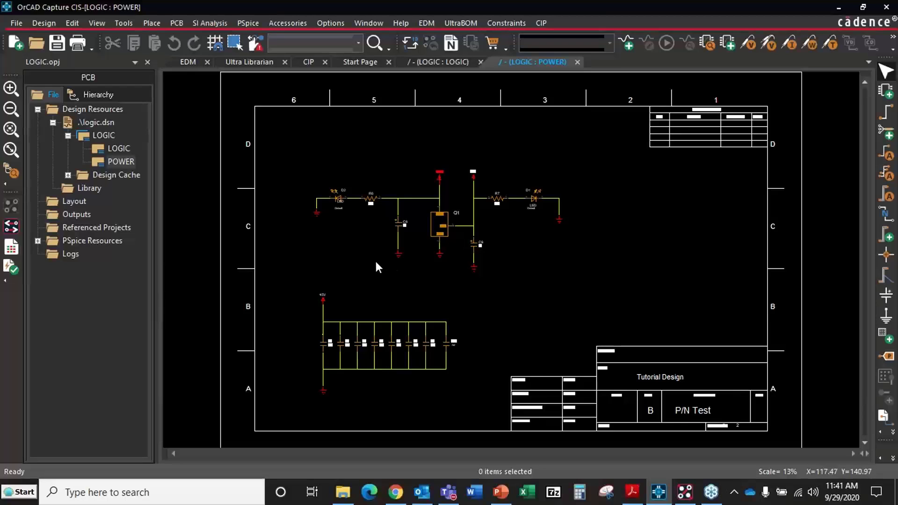
left_click(809, 45)
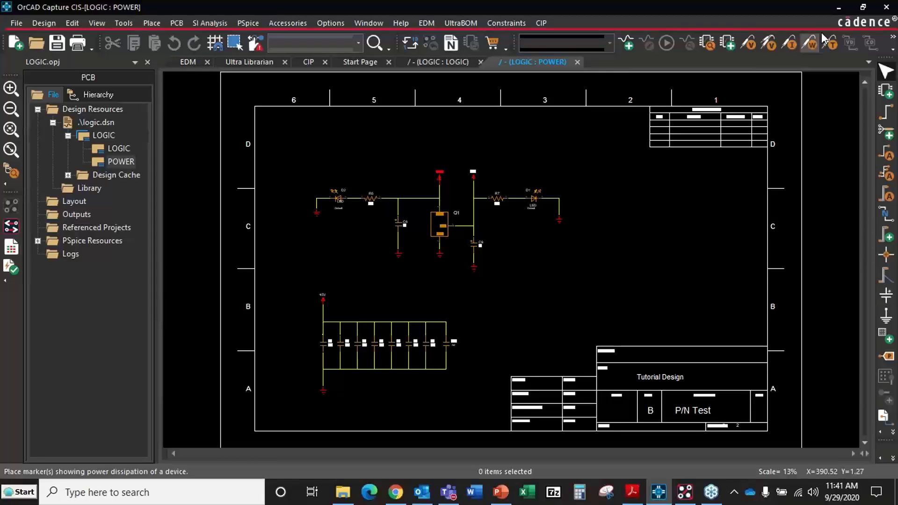
left_click(836, 11)
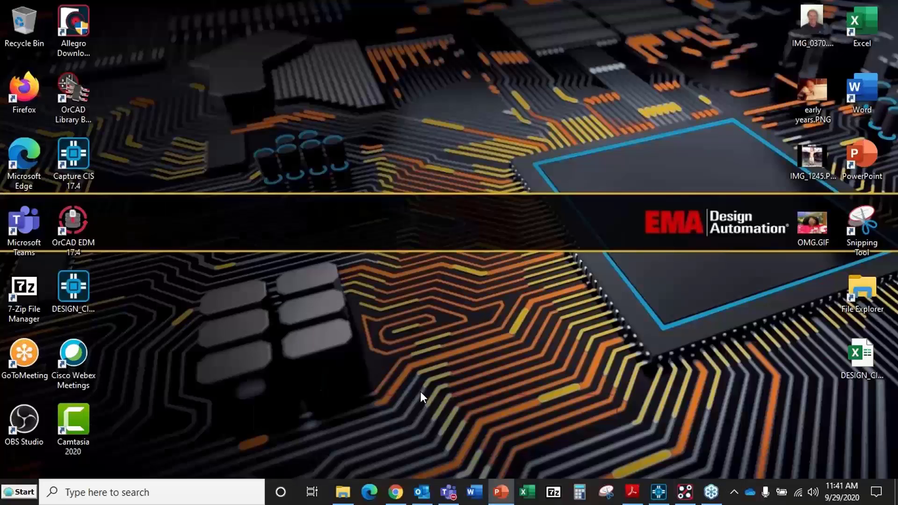
Step: Switch back to File Explorer and check the contents of Customer1's PCB folder for the exported board file
key("alt+Tab")
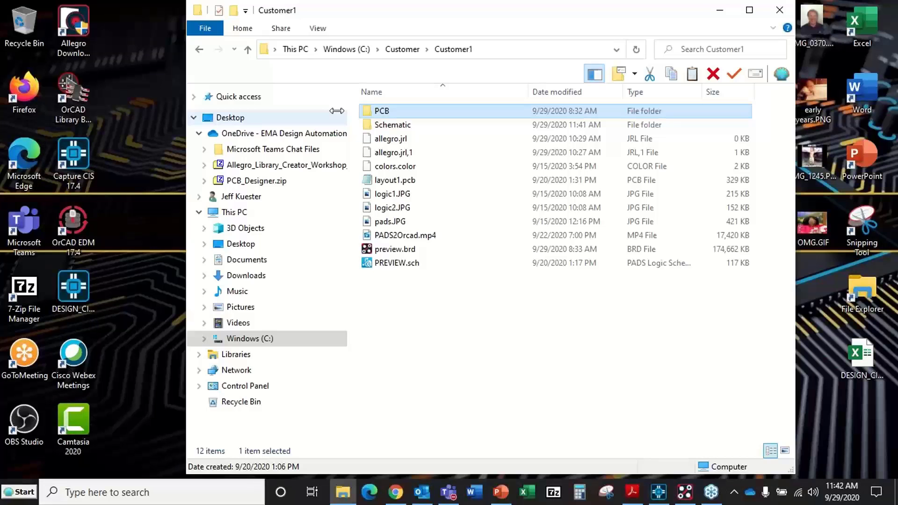
double_click(379, 111)
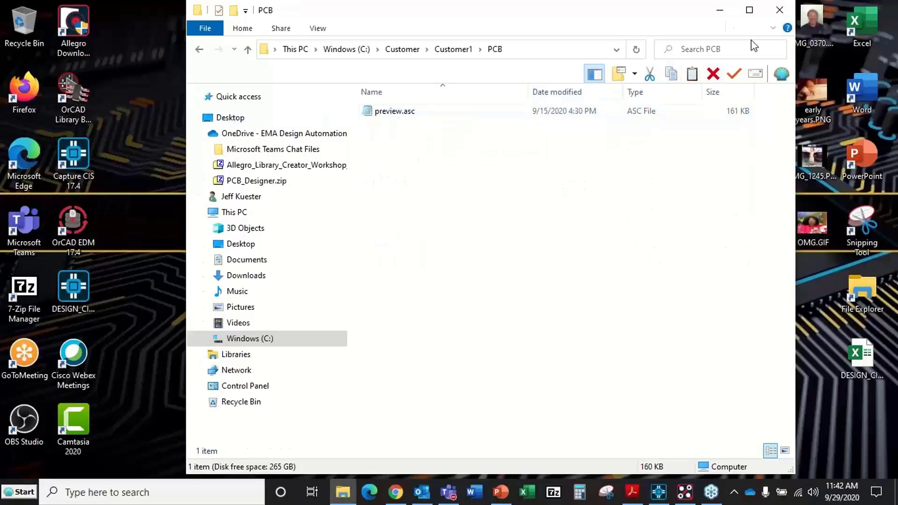
left_click(723, 17)
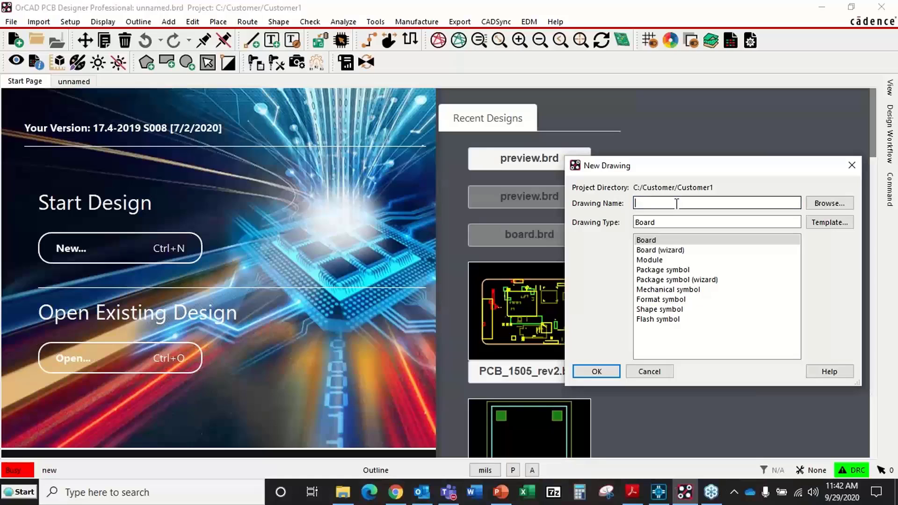
Step: Create a new board drawing named test in the Customer1 project directory
type("test")
left_click(597, 372)
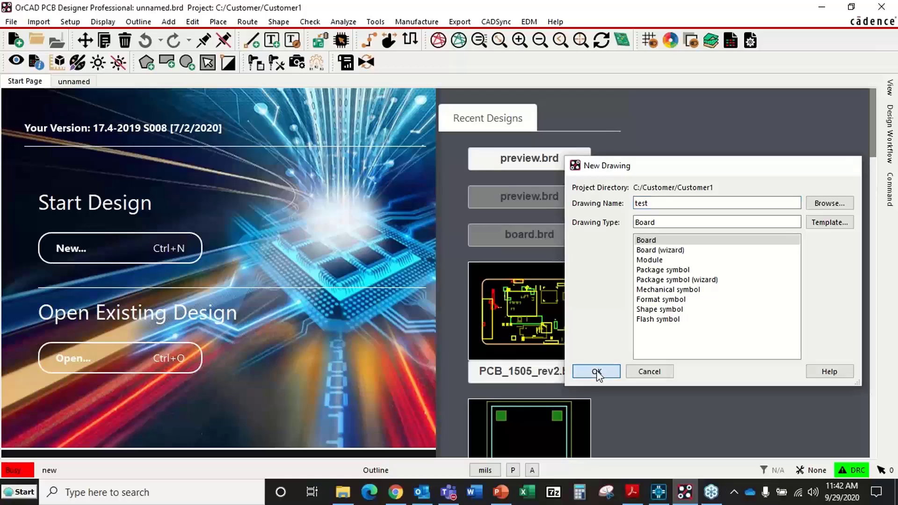
key("Return")
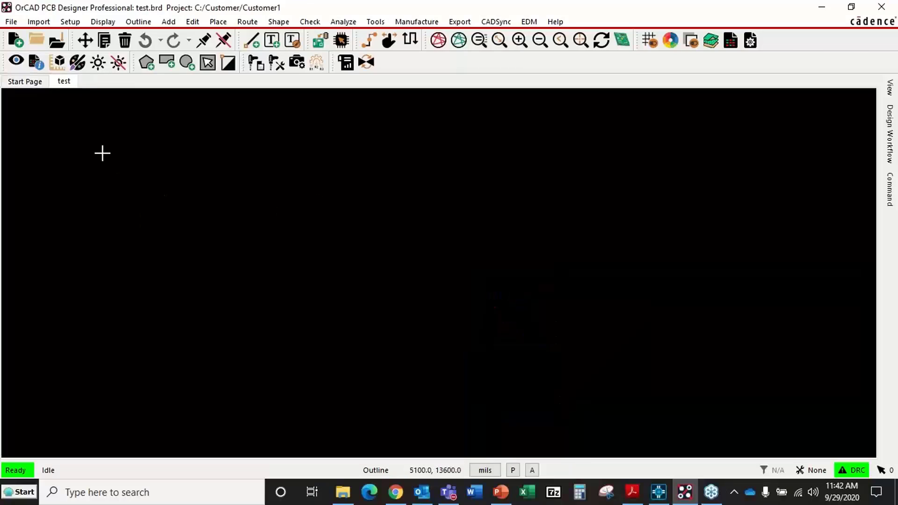
Step: Set up a PADS import with preview.asc from the Customer1 PCB folder as the ASCII input and test.ini as the options file
left_click(11, 22)
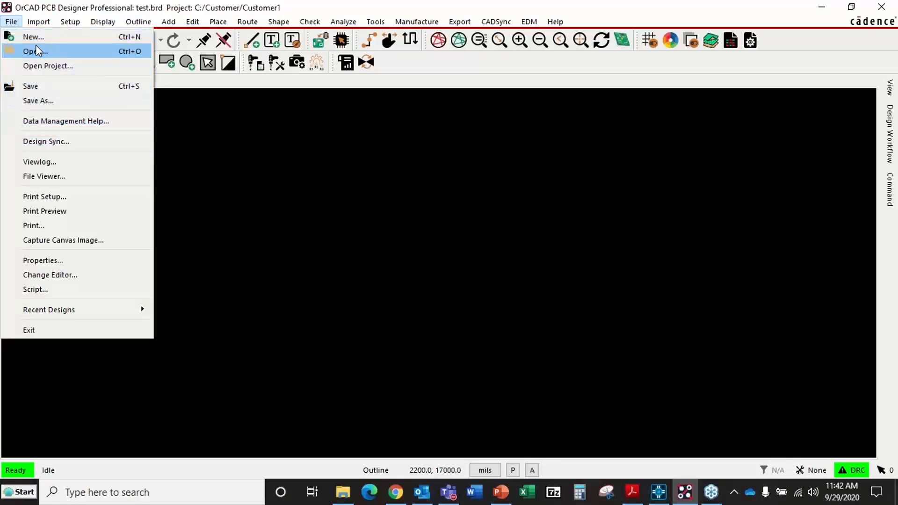
mouse_move(37, 22)
mouse_move(84, 134)
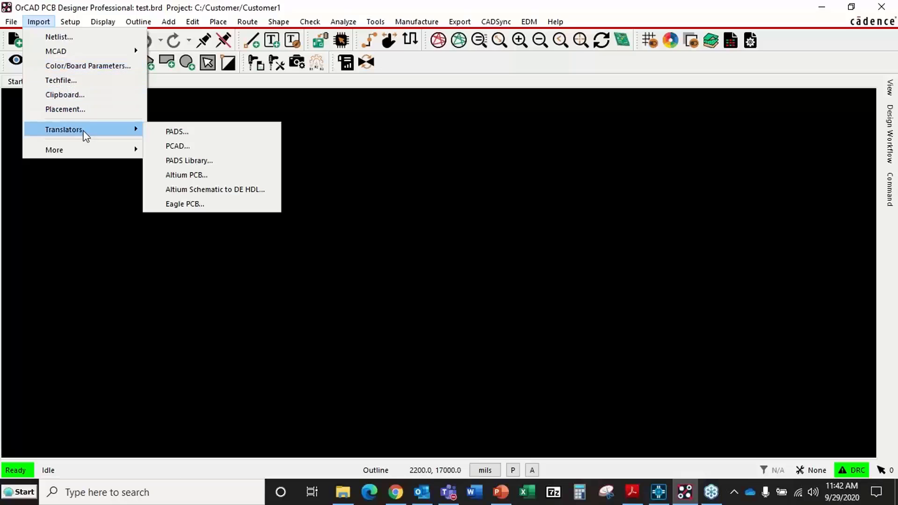
left_click(180, 134)
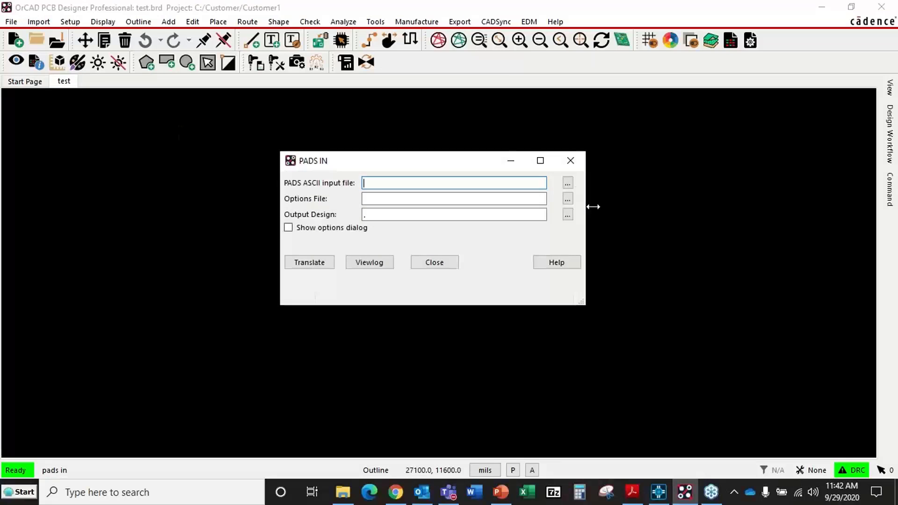
left_click(567, 184)
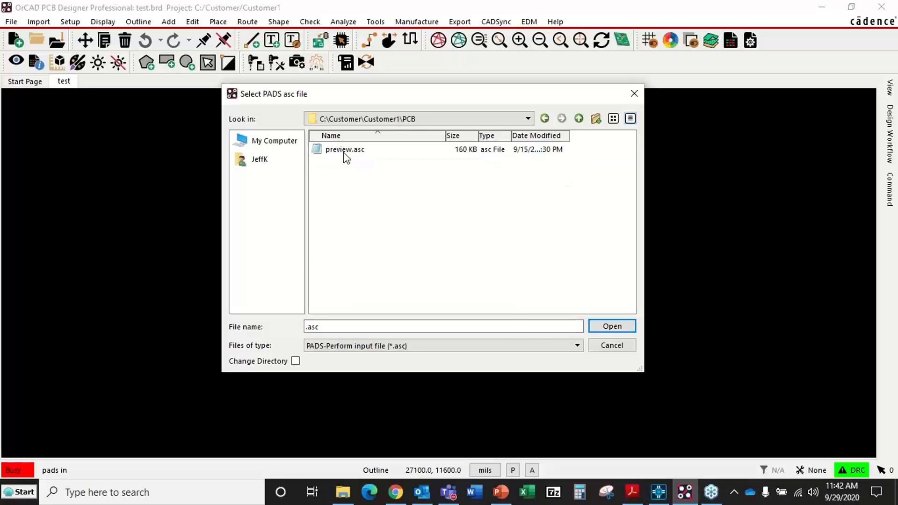
double_click(345, 150)
left_click(567, 198)
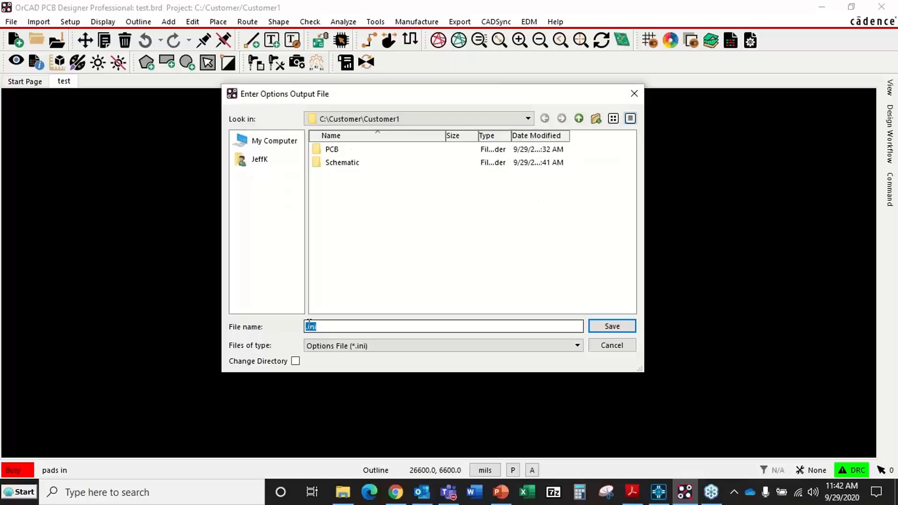
left_click(309, 322)
type("test")
left_click(626, 326)
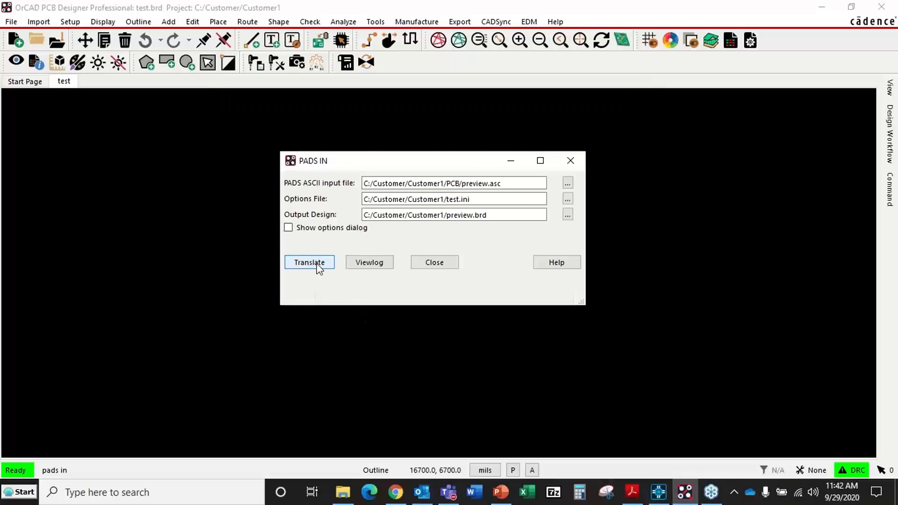
Step: Start the translation and review the PADS to Allegro layer mappings for copper, text, decals, pads and lines
left_click(316, 264)
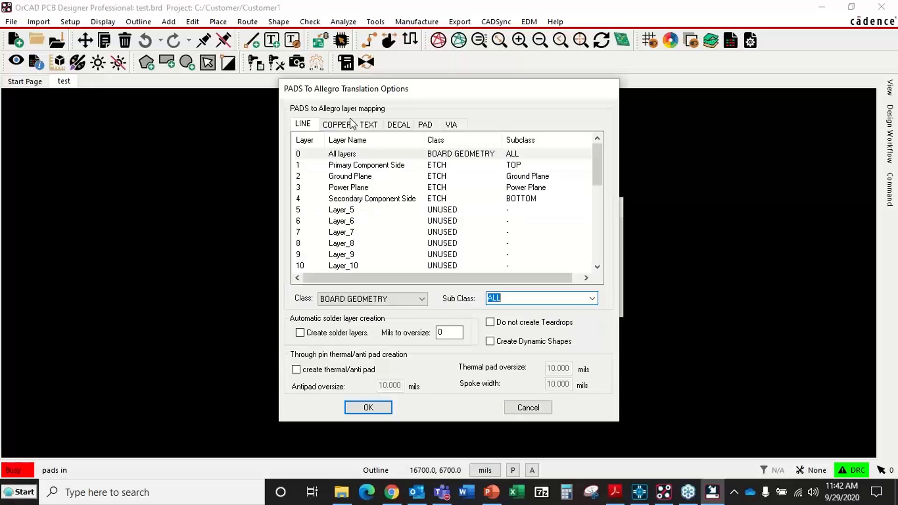
left_click(337, 125)
left_click(368, 124)
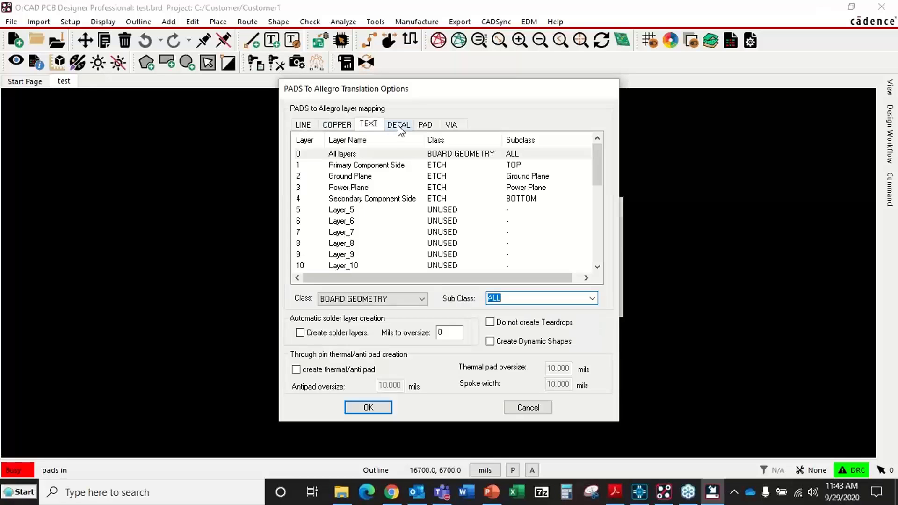
left_click(399, 125)
left_click(425, 124)
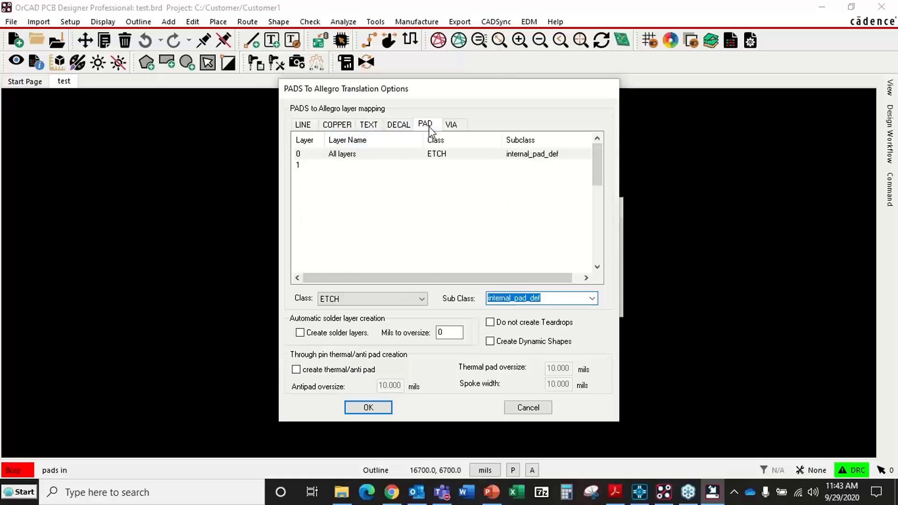
left_click(302, 125)
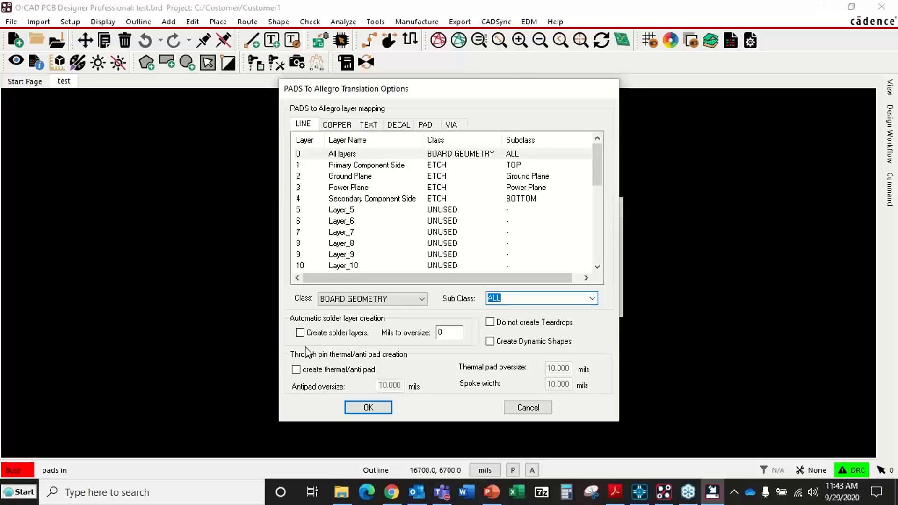
Step: Run the translation with solder layers, no teardrops, dynamic shapes and thermal/anti pad creation all enabled, and close the PADS import dialog
left_click(300, 332)
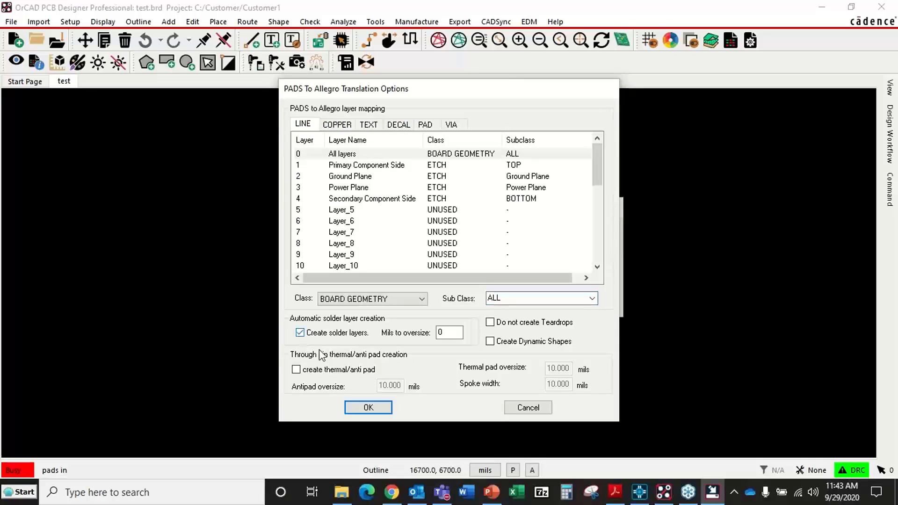
left_click(489, 322)
left_click(490, 342)
left_click(296, 370)
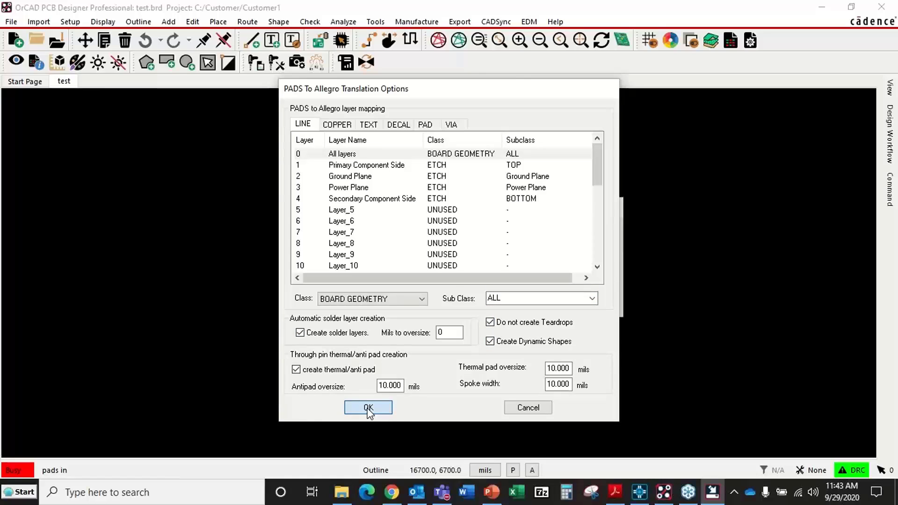
left_click(368, 408)
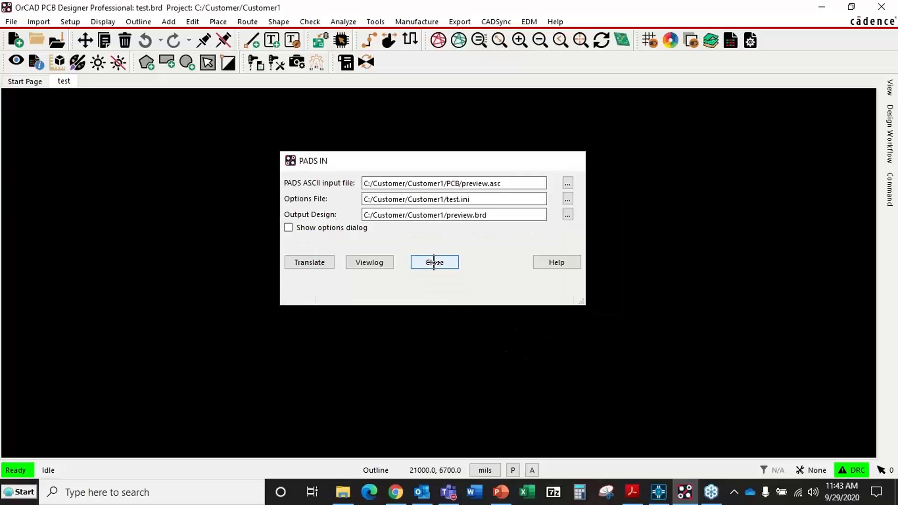
left_click(434, 263)
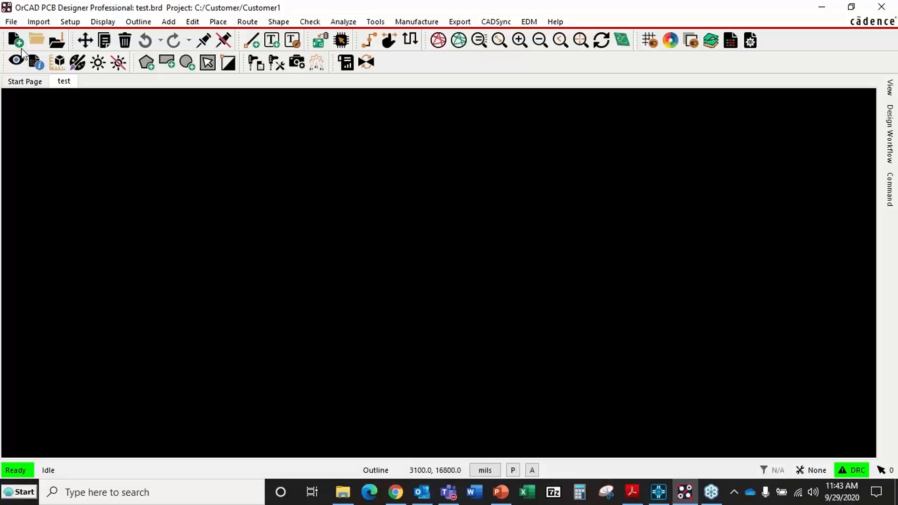
Step: Open the translated preview.brd without saving the changes to test.brd, and fit the whole board in view
left_click(343, 493)
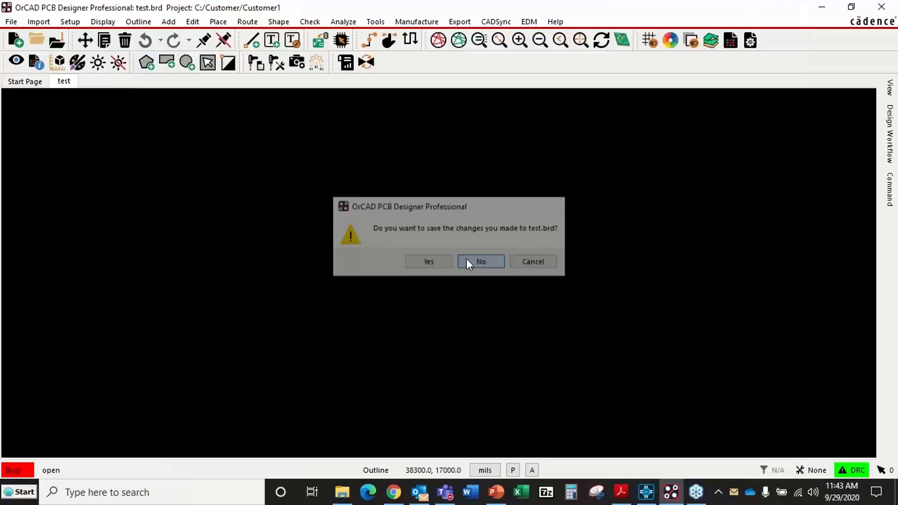
left_click(467, 259)
left_click(473, 282)
left_click(738, 417)
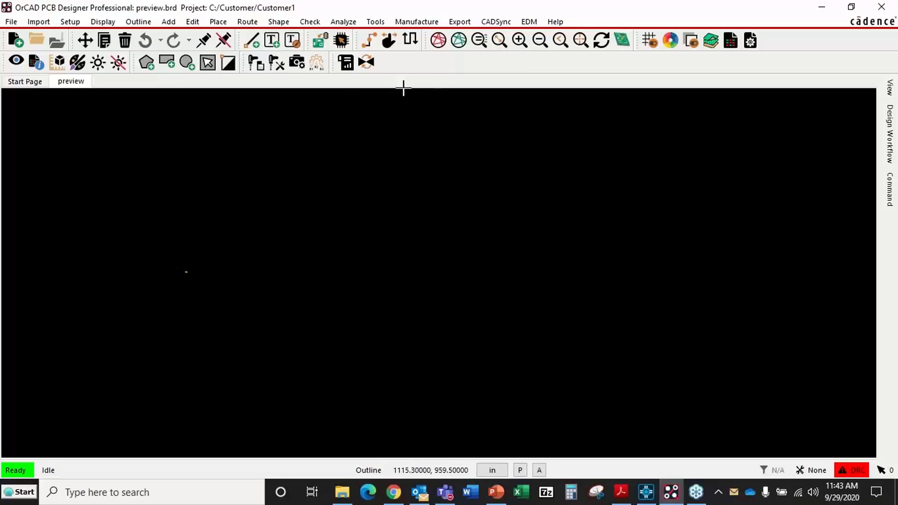
left_click(499, 41)
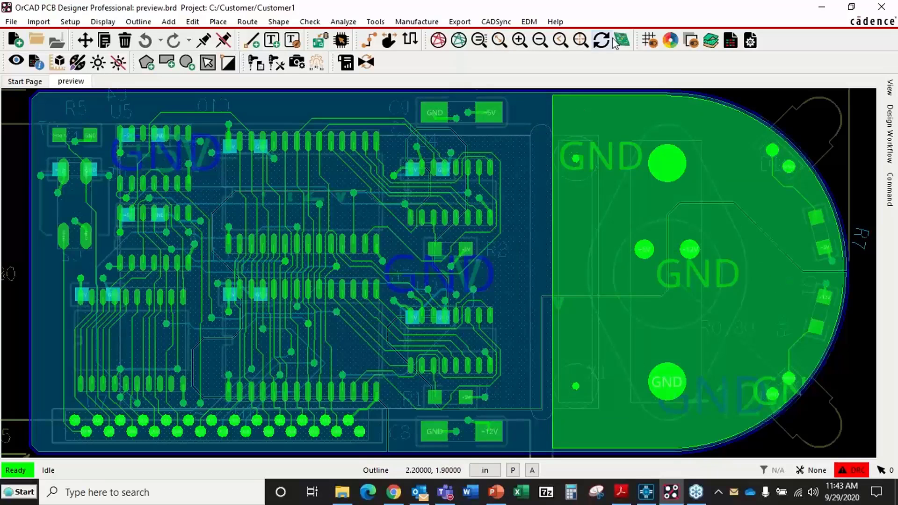
Step: Load the colors.color color view from the Customer1 folder and apply it to the board
left_click(671, 41)
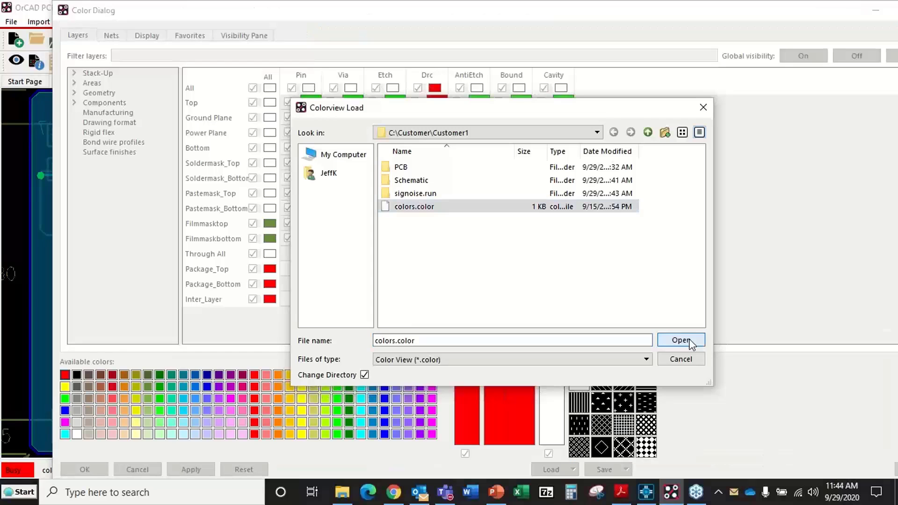
left_click(690, 344)
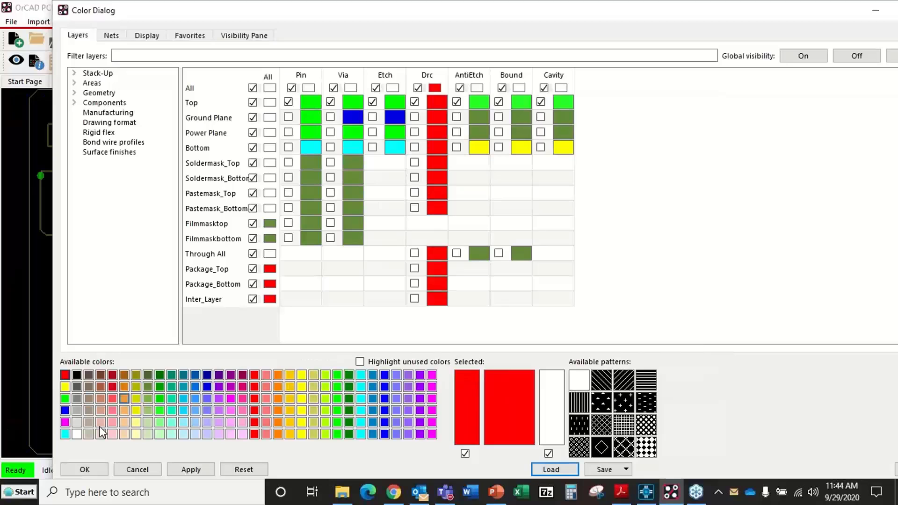
left_click(94, 470)
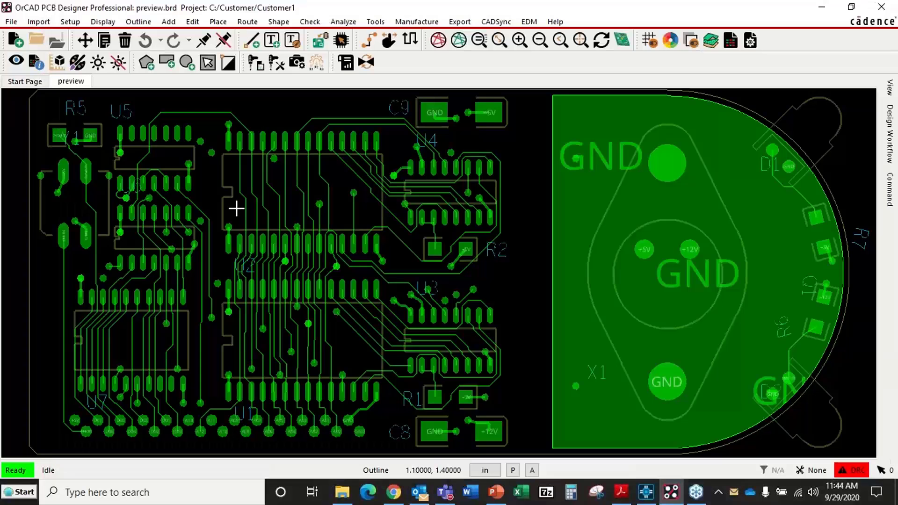
scroll(236, 208, "down", 2)
scroll(250, 228, "up", 2)
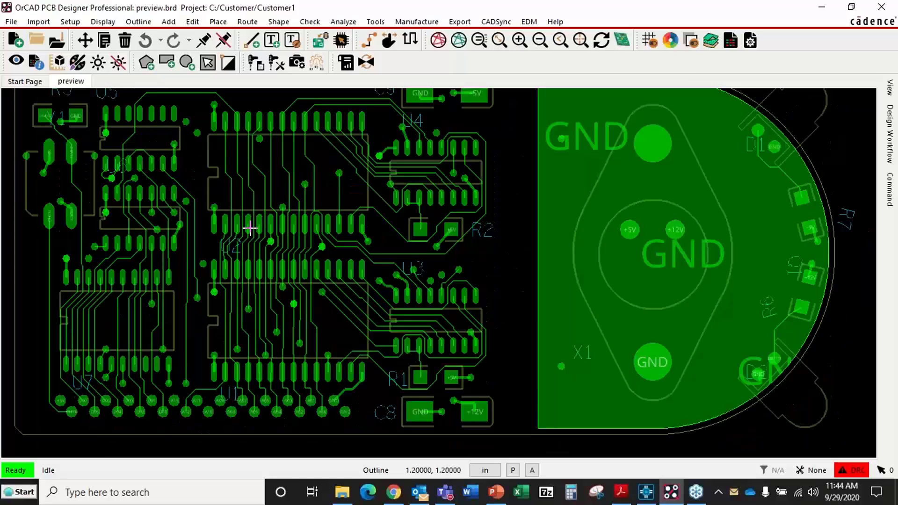
scroll(250, 229, "down", 2)
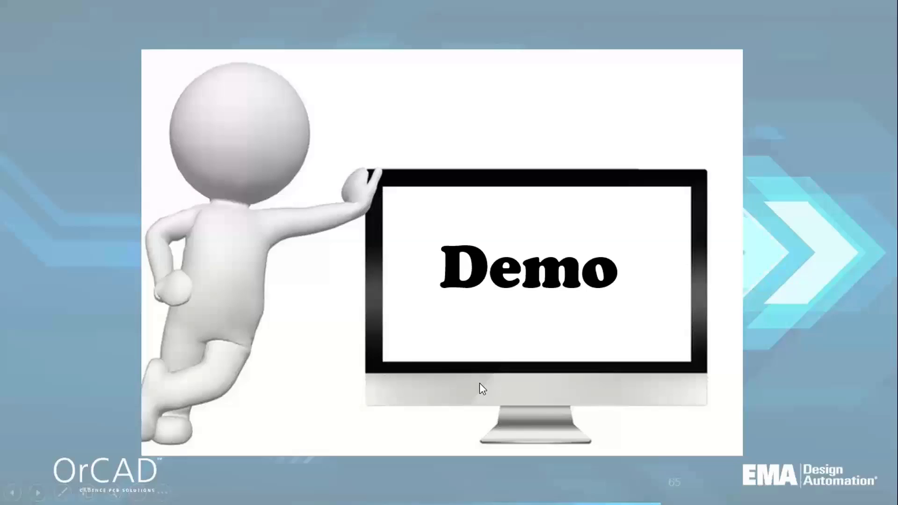
left_click(479, 382)
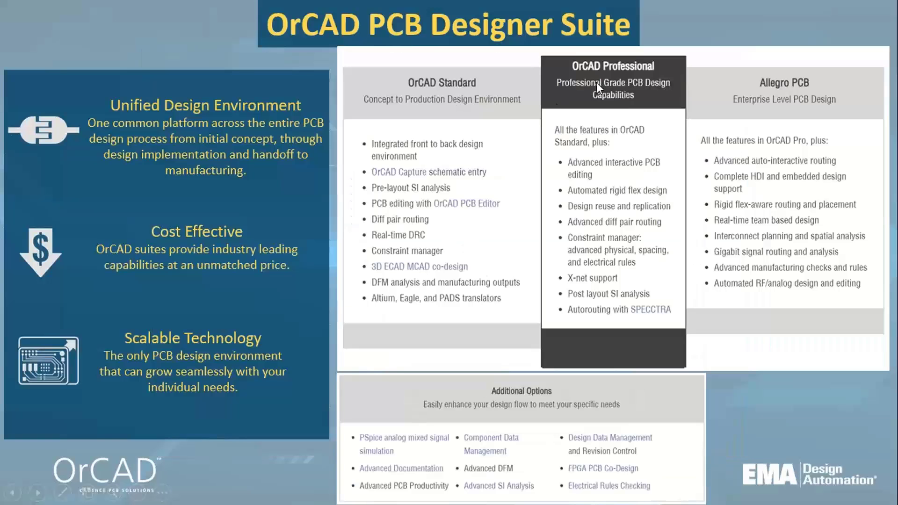